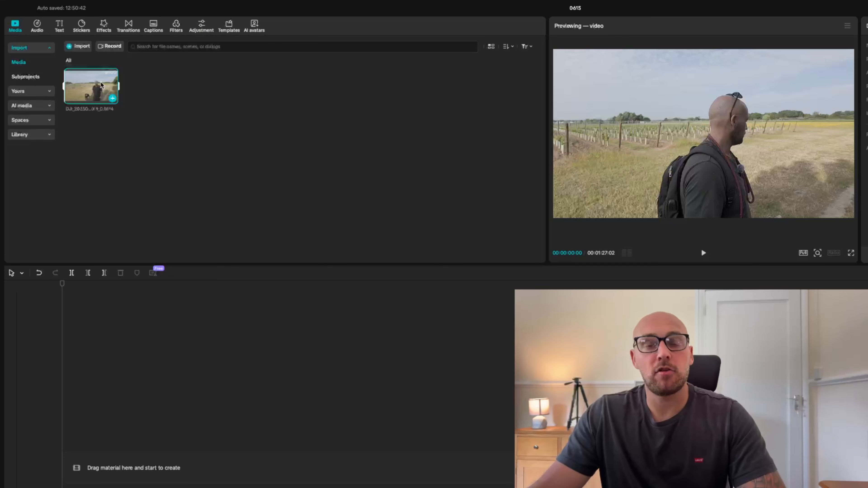
# Add the imported clip to the timeline and set the playhead to 00:00:14:27.
pyautogui.moveTo(101, 84)
pyautogui.mouseDown()
pyautogui.moveTo(214, 456)
pyautogui.moveTo(110, 93)
pyautogui.mouseUp()
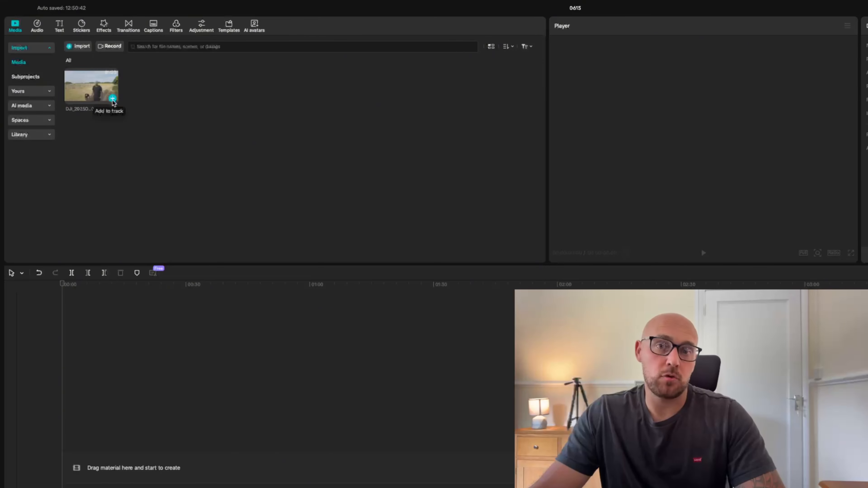
pyautogui.click(113, 100)
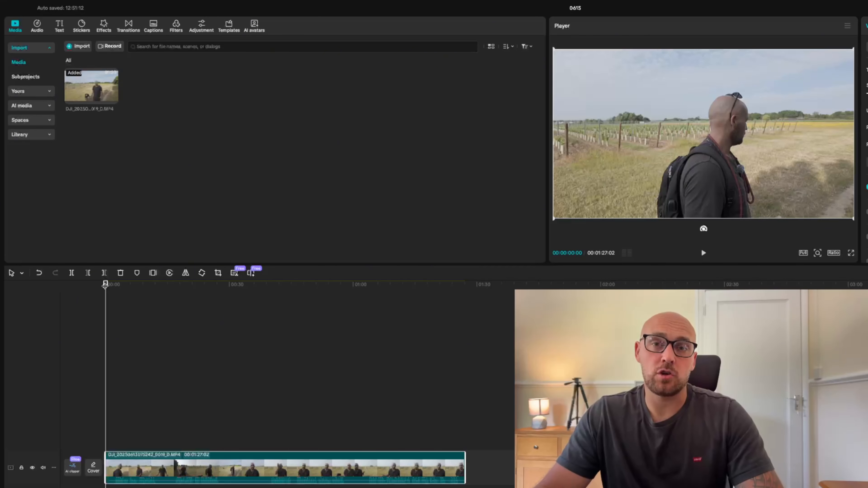
pyautogui.moveTo(105, 285)
pyautogui.mouseDown()
pyautogui.moveTo(355, 292)
pyautogui.moveTo(196, 290)
pyautogui.moveTo(288, 291)
pyautogui.moveTo(249, 291)
pyautogui.mouseUp()
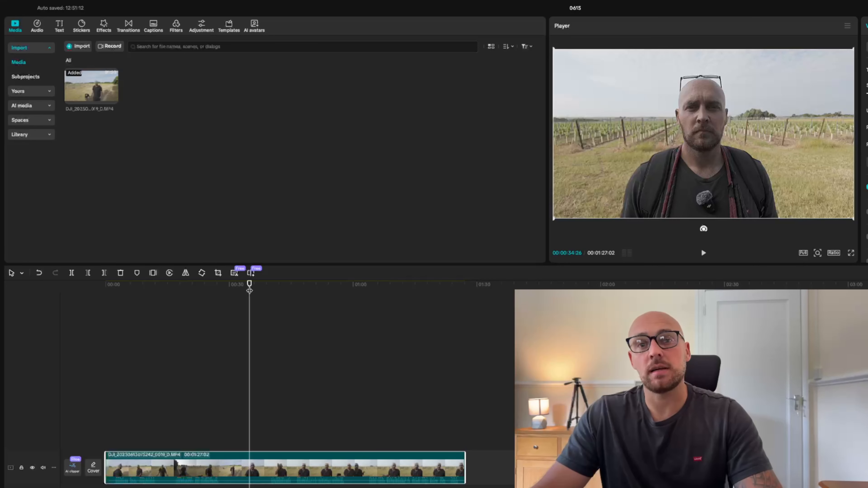
pyautogui.moveTo(249, 290); pyautogui.dragTo(167, 285)
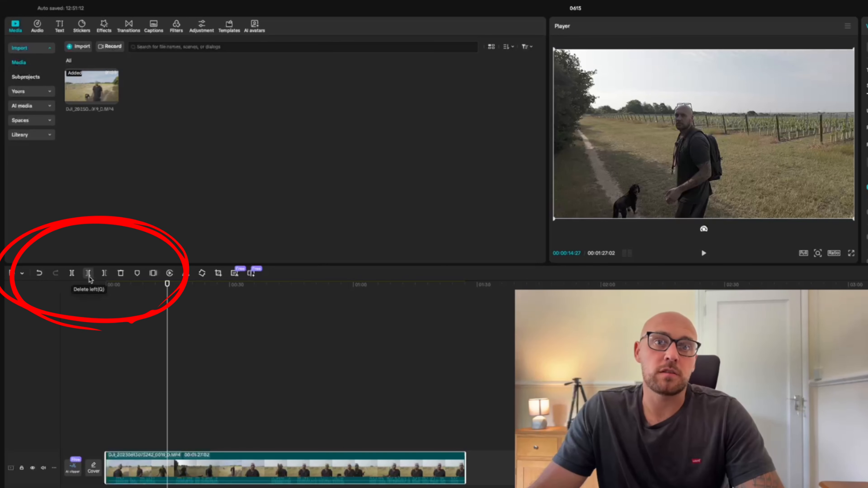
# Split the clip at the playhead and undo the split.
pyautogui.click(72, 274)
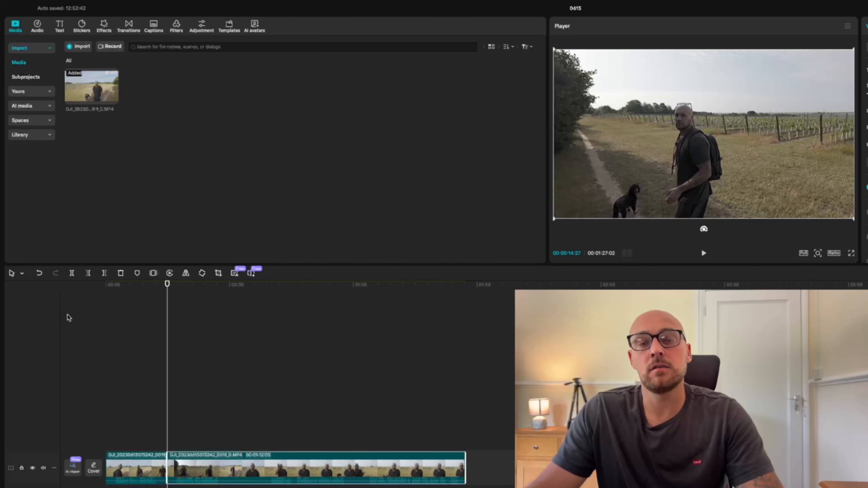
pyautogui.click(40, 274)
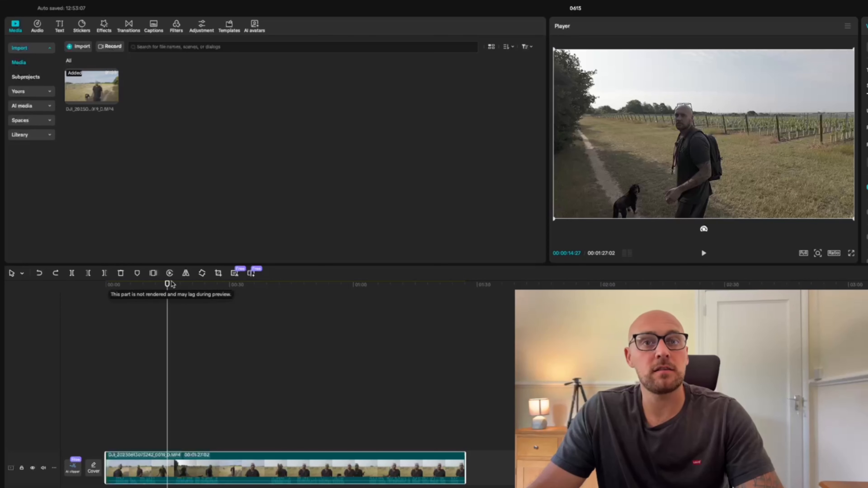
# Delete the opening section of the clip before the playhead and play the remaining footage up to 00:00:05:29.
pyautogui.click(88, 273)
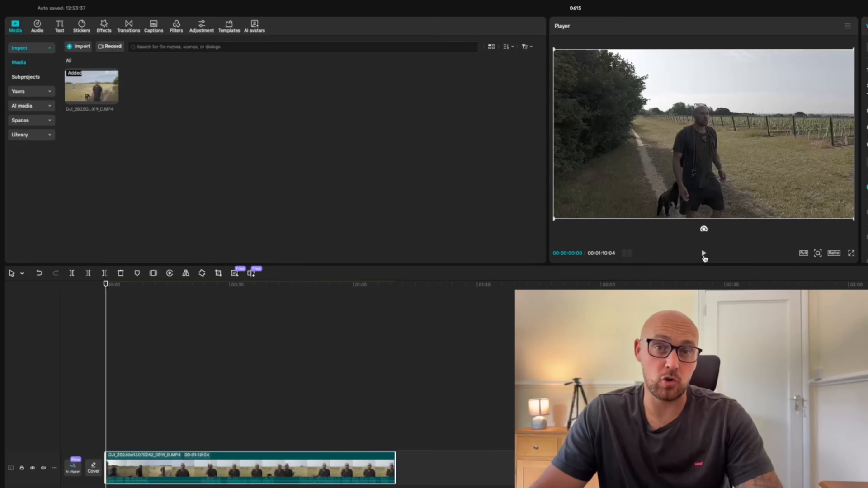
pyautogui.click(704, 254)
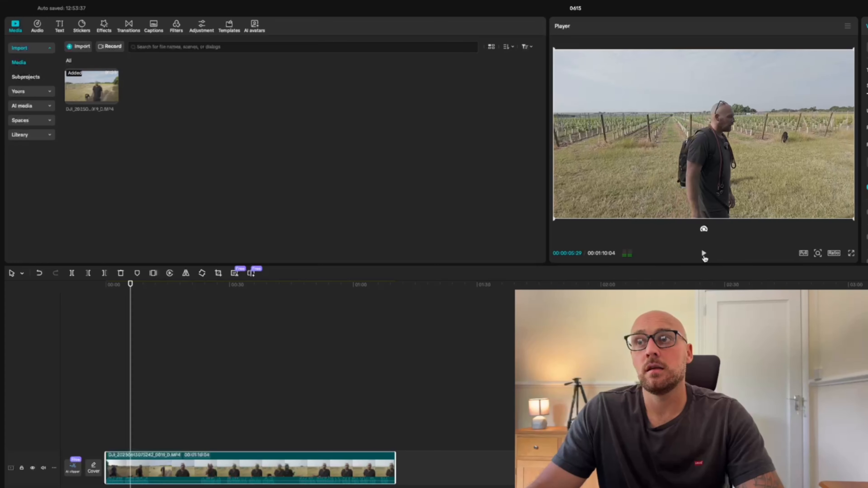
pyautogui.click(704, 254)
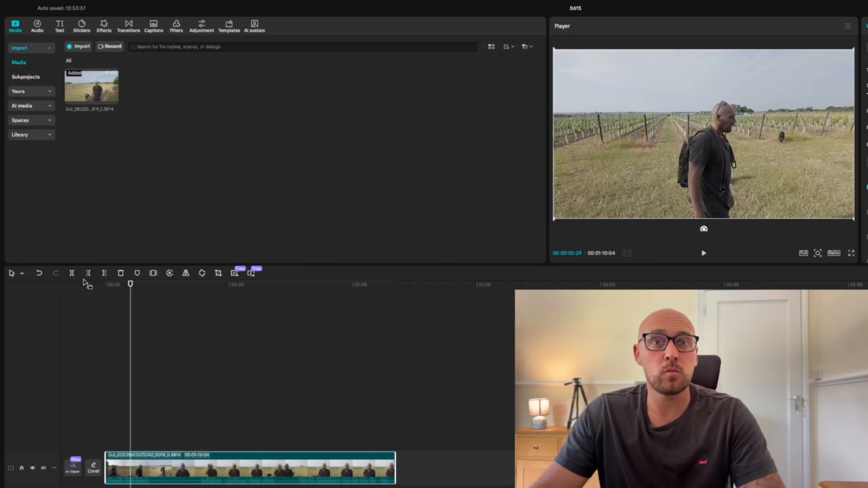
# Cut out the footage between 00:00:05:29 and about 00:00:46:10, and play the video across the cut.
pyautogui.click(72, 272)
pyautogui.moveTo(253, 294); pyautogui.dragTo(296, 295)
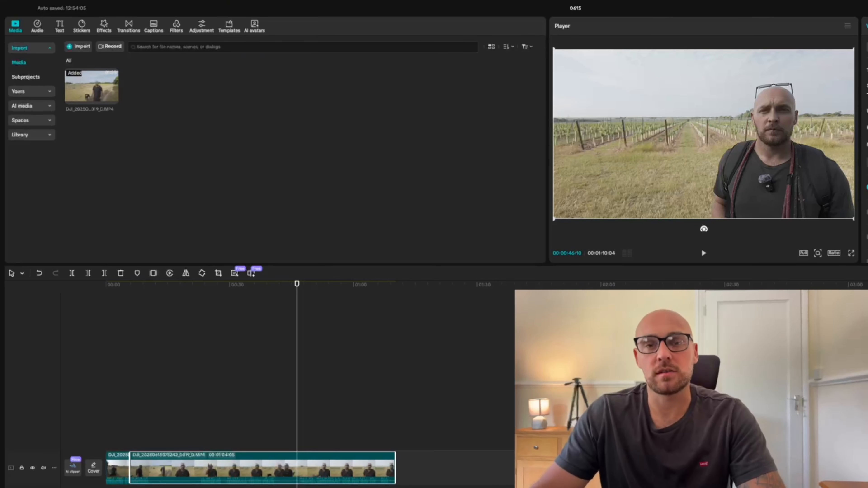
pyautogui.moveTo(297, 289)
pyautogui.mouseDown()
pyautogui.moveTo(282, 291)
pyautogui.moveTo(297, 290)
pyautogui.mouseUp()
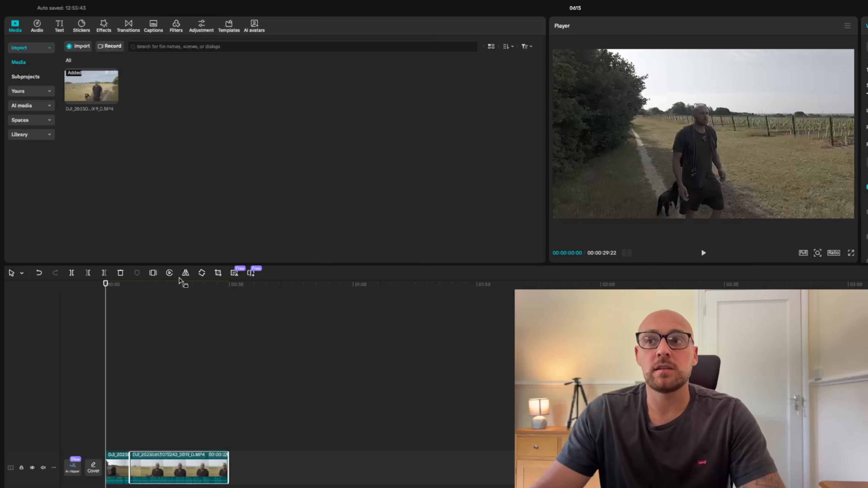
pyautogui.click(703, 253)
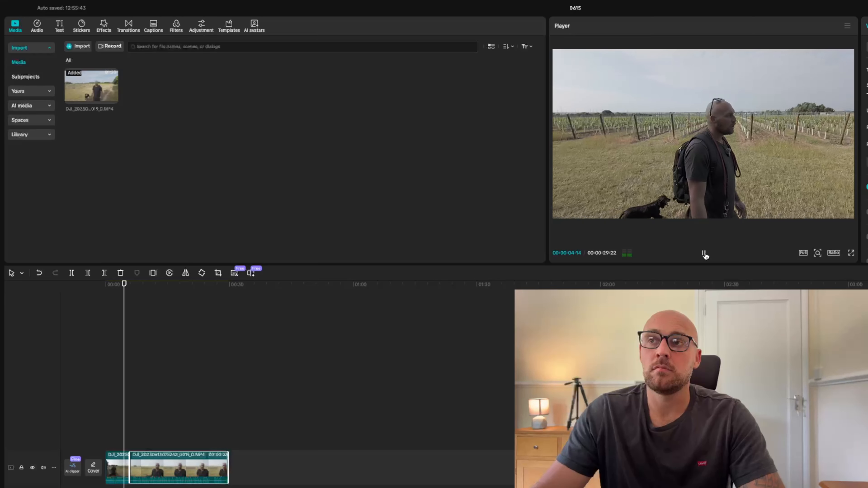
pyautogui.click(704, 254)
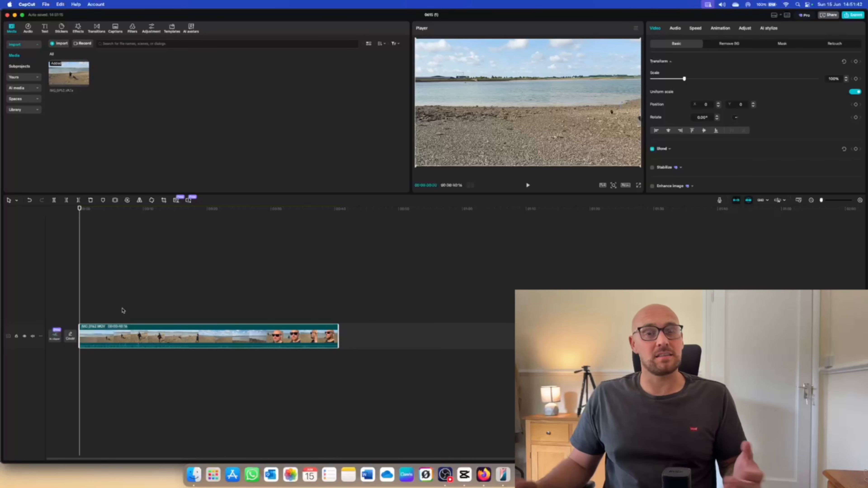
# Add a "Capcut Demo" text layer at the start of the beach clip and enlarge the preview area.
pyautogui.click(45, 30)
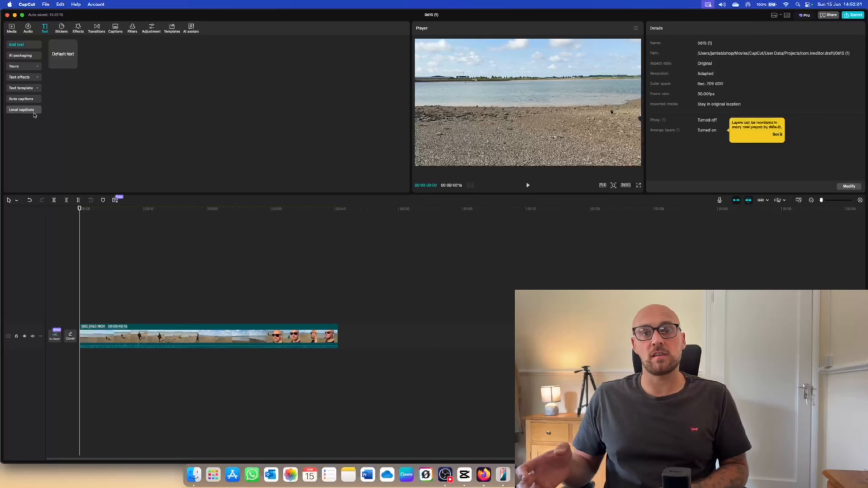
pyautogui.moveTo(74, 65)
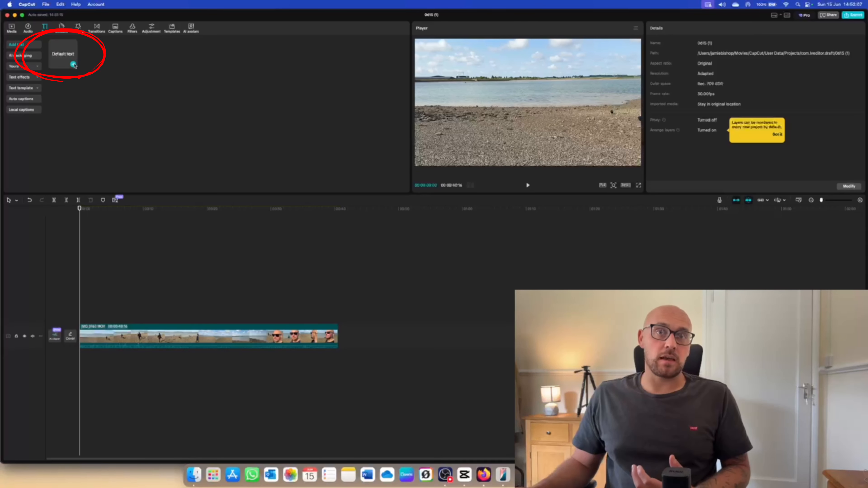
pyautogui.click(74, 65)
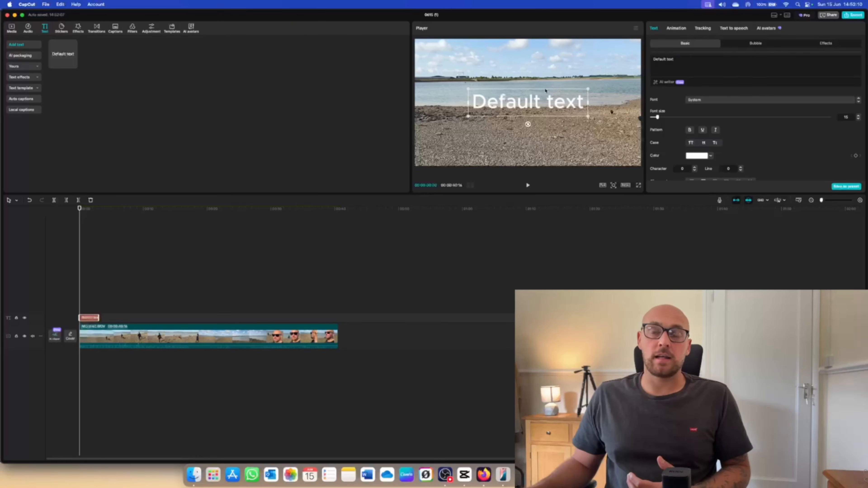
pyautogui.moveTo(409, 134); pyautogui.dragTo(321, 134)
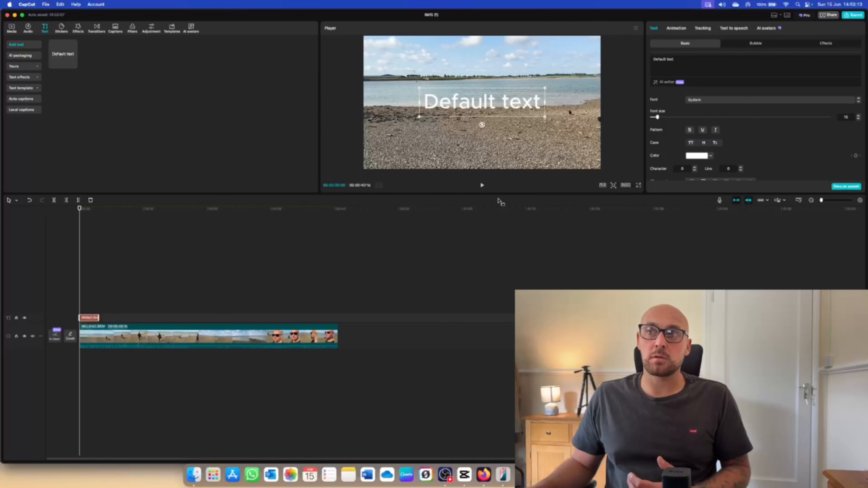
pyautogui.moveTo(499, 195); pyautogui.dragTo(499, 257)
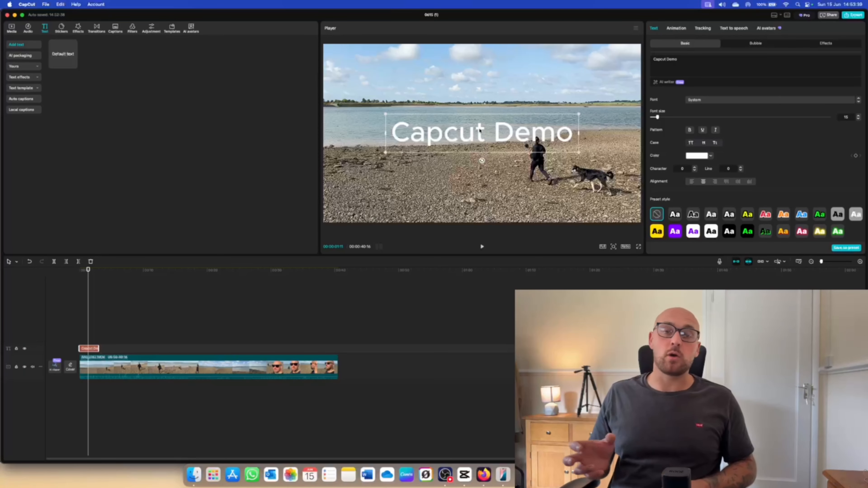
# Move the title up into the sky, centred horizontally, and extend its duration to about the end of the video.
pyautogui.moveTo(480, 130); pyautogui.dragTo(483, 82)
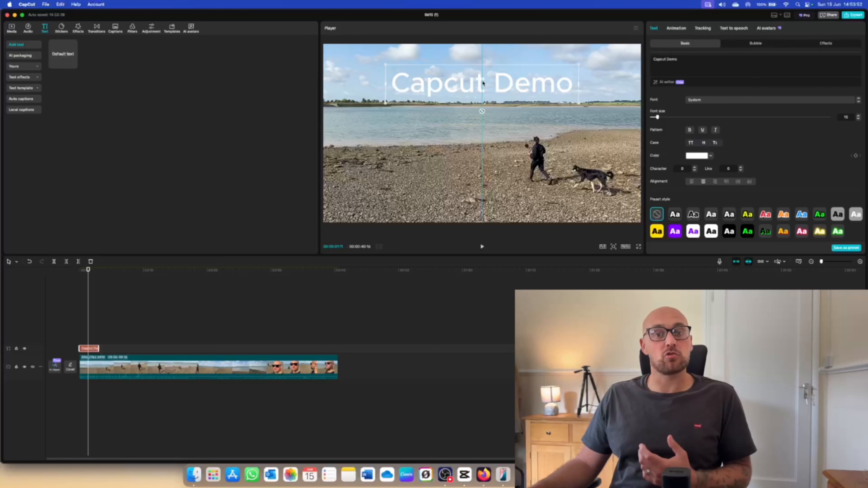
pyautogui.moveTo(483, 82); pyautogui.dragTo(484, 72)
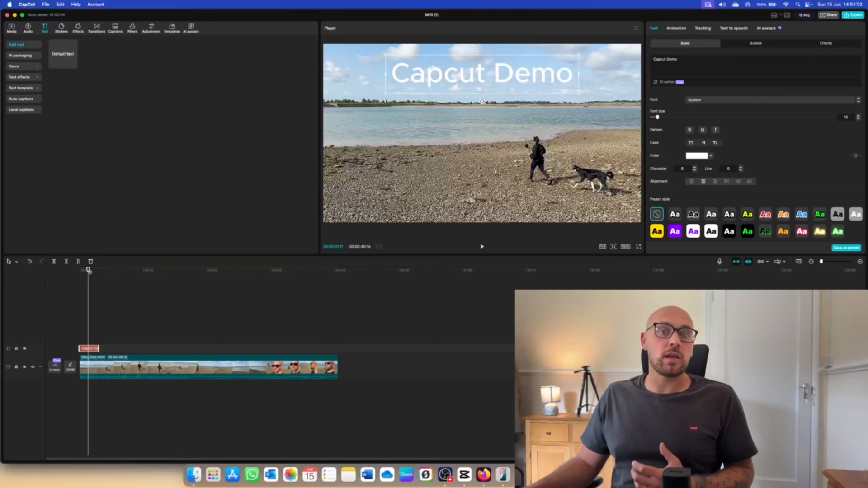
pyautogui.moveTo(88, 271)
pyautogui.mouseDown()
pyautogui.moveTo(153, 277)
pyautogui.moveTo(91, 272)
pyautogui.mouseUp()
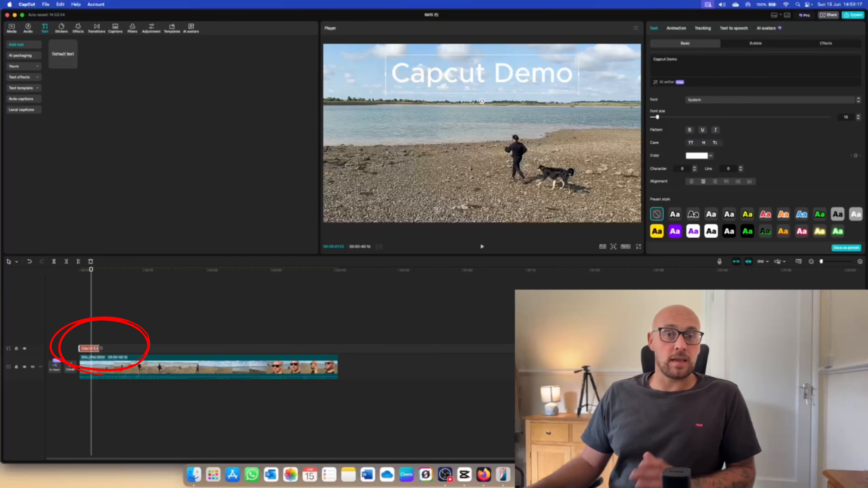
pyautogui.moveTo(101, 349); pyautogui.dragTo(335, 347)
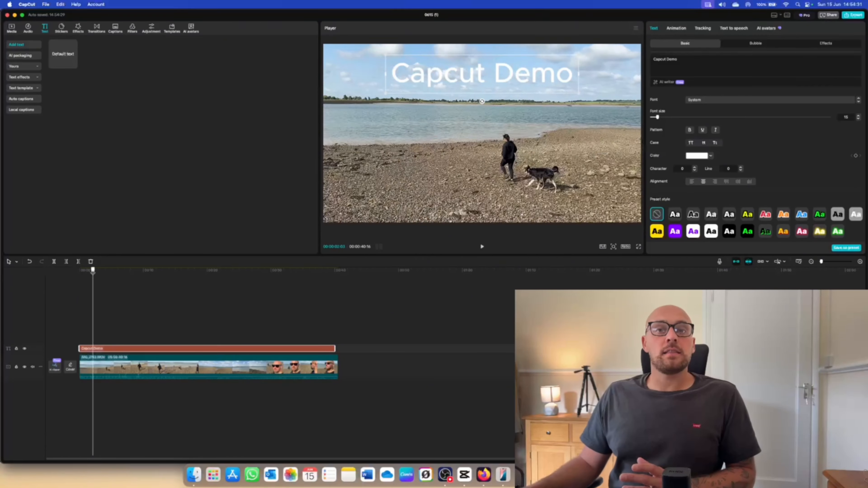
pyautogui.moveTo(92, 279); pyautogui.dragTo(216, 283)
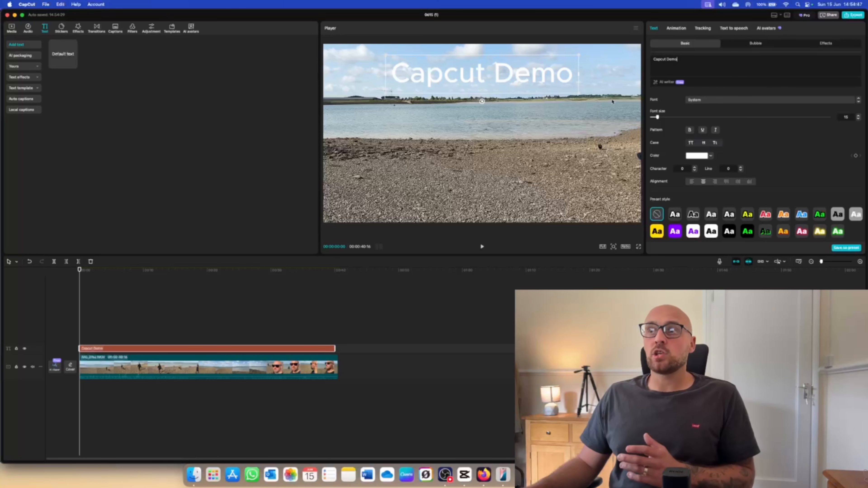
# Style the title with the Luxury font, size 24 and a pinkish-red colour.
pyautogui.click(690, 102)
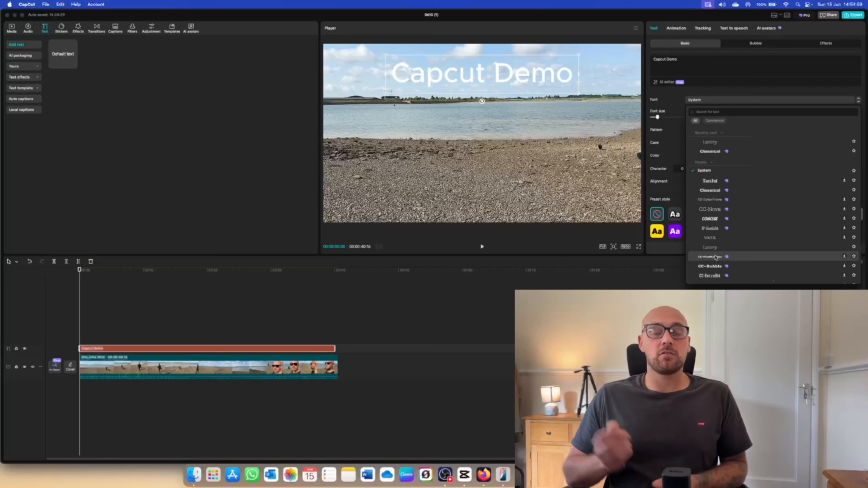
pyautogui.click(738, 142)
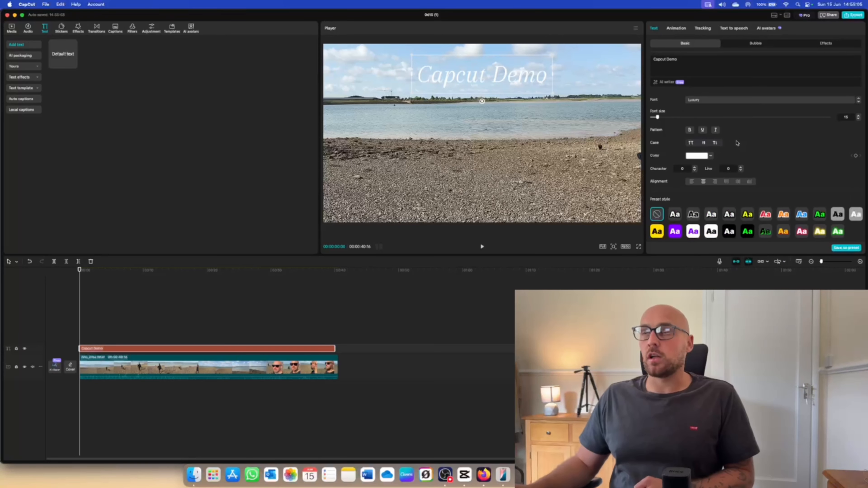
pyautogui.moveTo(658, 118); pyautogui.dragTo(663, 119)
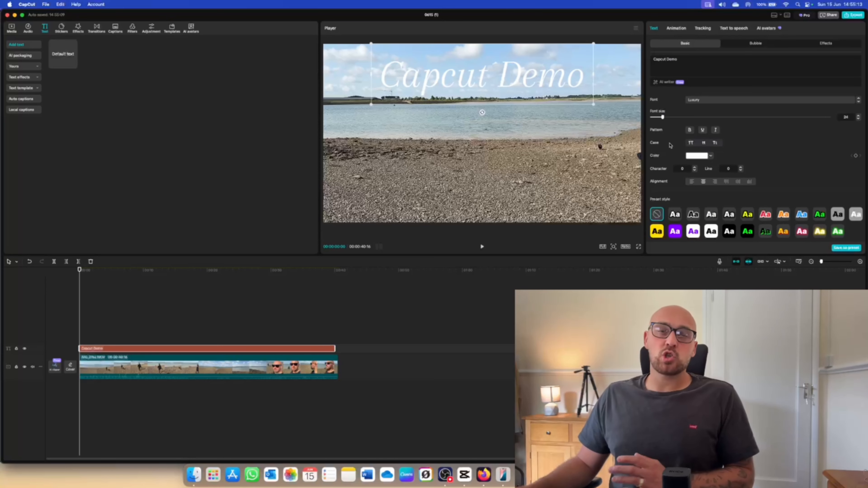
pyautogui.click(711, 156)
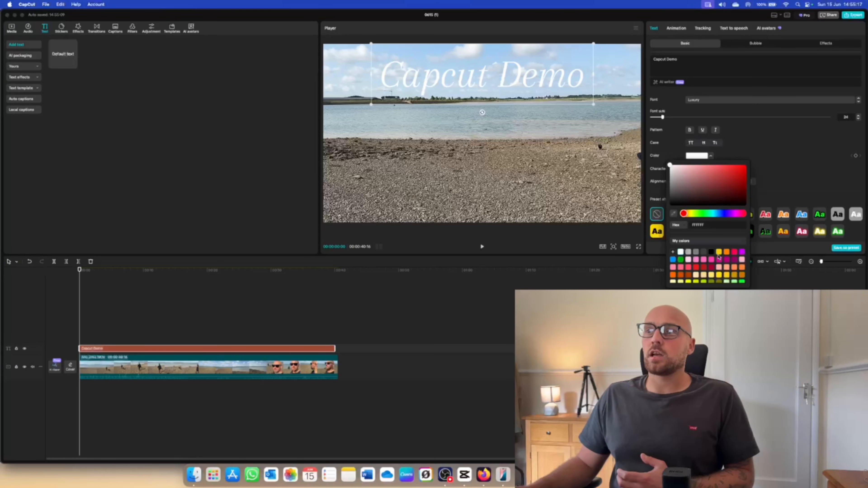
pyautogui.click(735, 252)
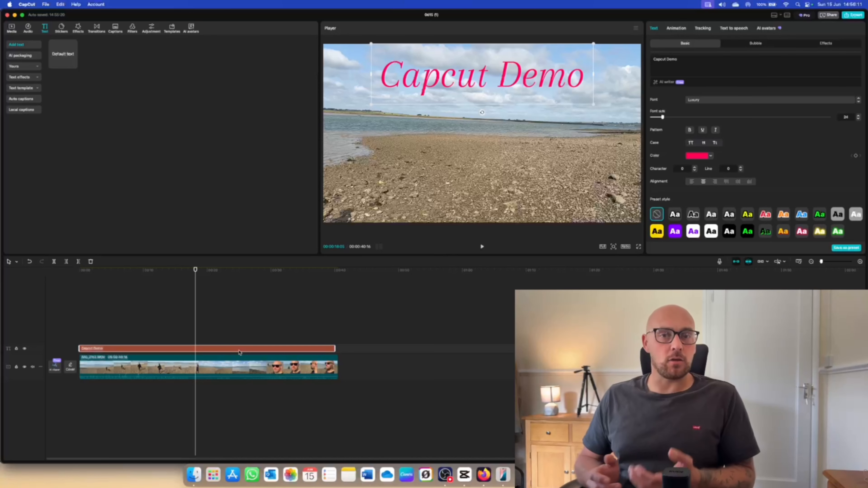
# Select the beach clip and play the video from the beginning to check the title.
pyautogui.click(240, 365)
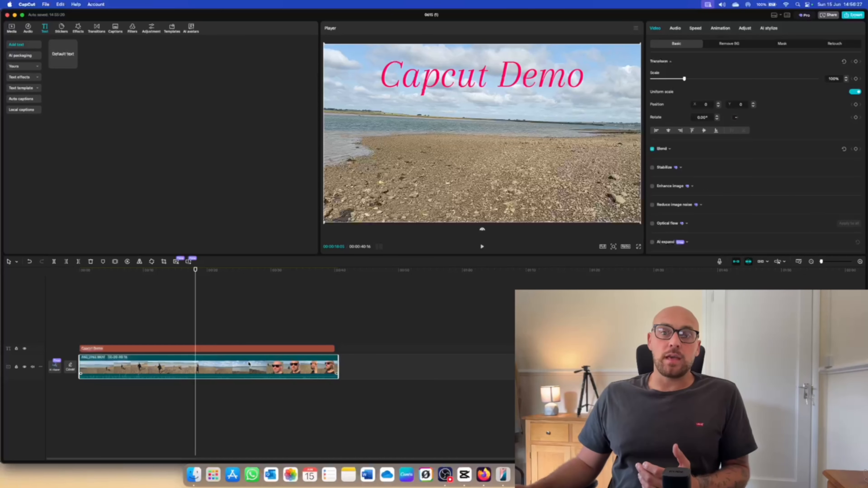
pyautogui.moveTo(195, 272); pyautogui.dragTo(80, 271)
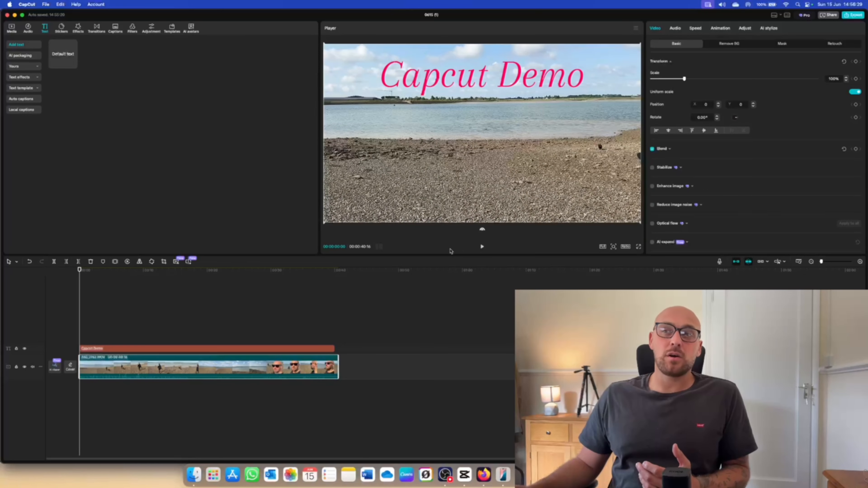
pyautogui.click(482, 247)
pyautogui.click(482, 247)
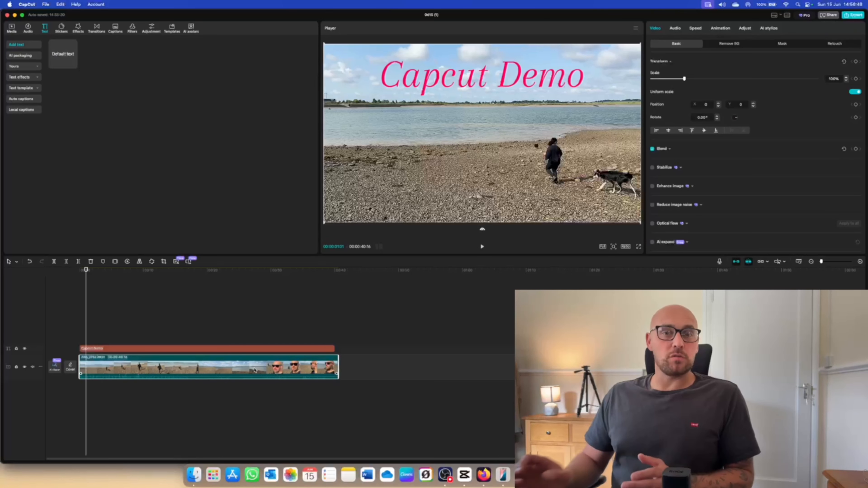
# Extract the audio from the beach clip onto a separate track and undo the extraction.
pyautogui.rightClick(255, 370)
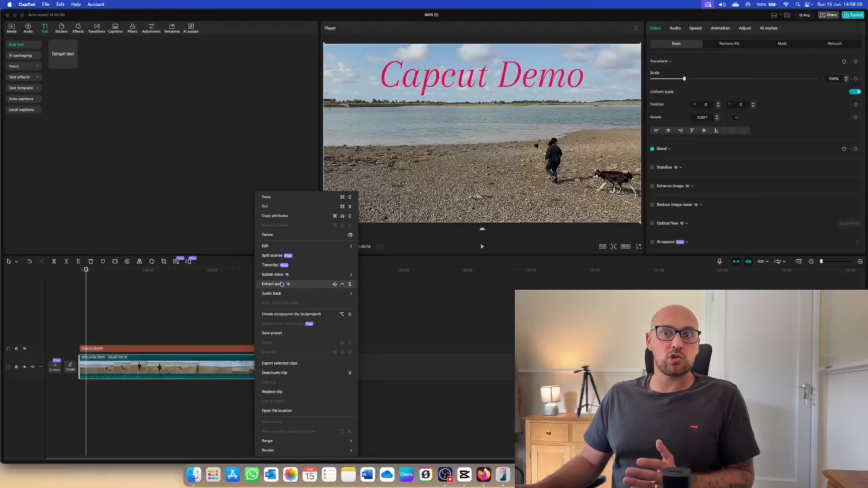
pyautogui.click(273, 284)
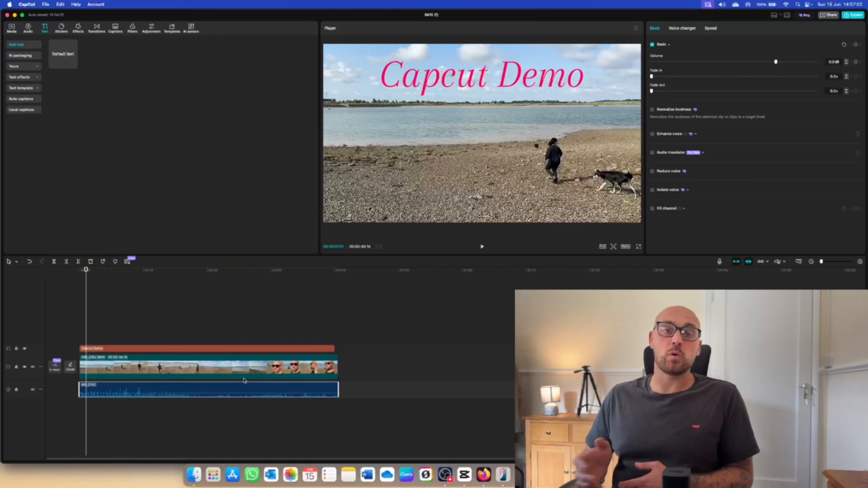
# Mute the beach clip by lowering its audio volume to the minimum, and play it to check the sound.
pyautogui.click(217, 367)
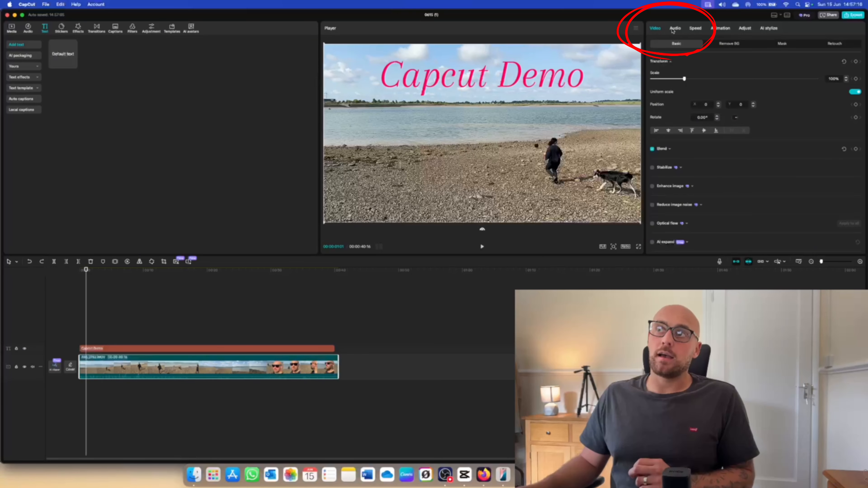
pyautogui.click(676, 29)
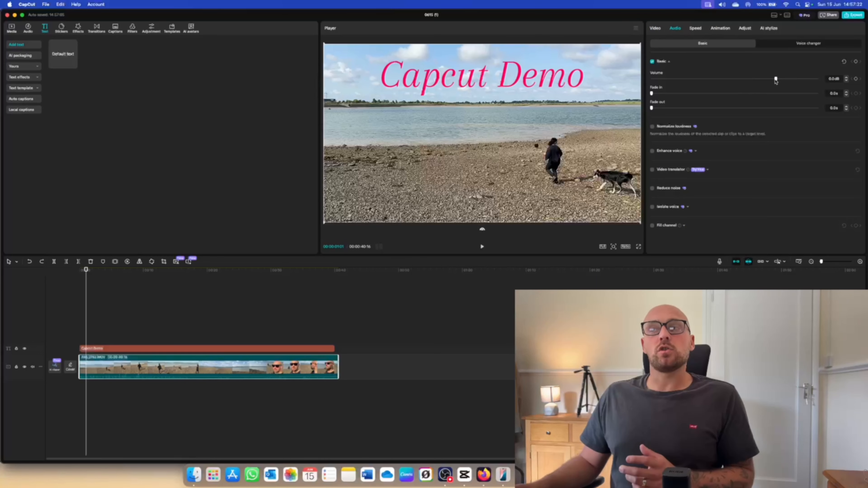
pyautogui.moveTo(776, 80); pyautogui.dragTo(652, 80)
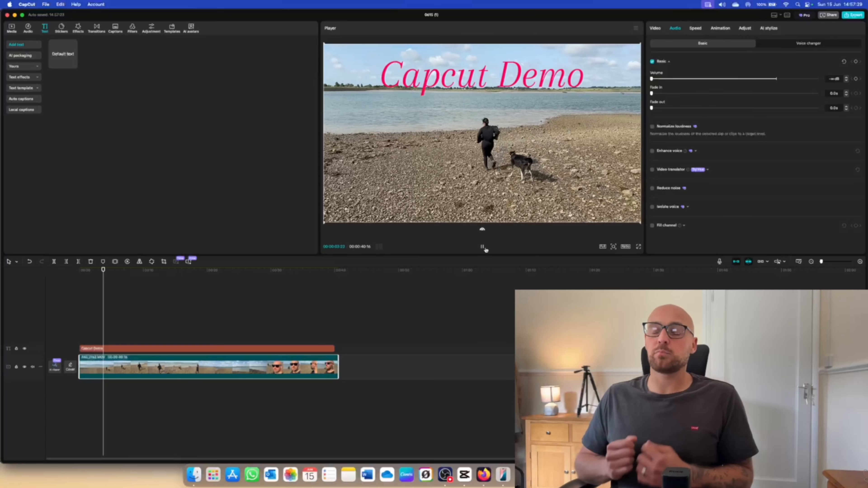
pyautogui.click(483, 247)
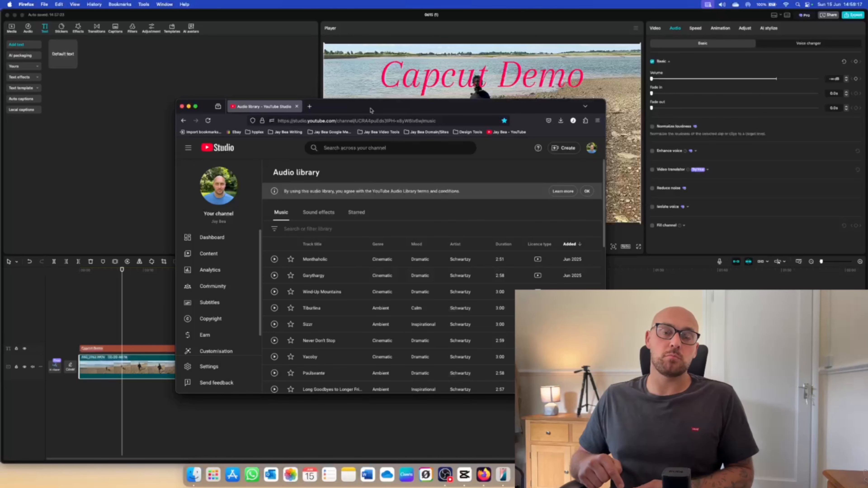
# Put away the YouTube audio library browser window and import the "In Memory of Jean Talon" MP3 from Downloads into the project media.
pyautogui.click(195, 106)
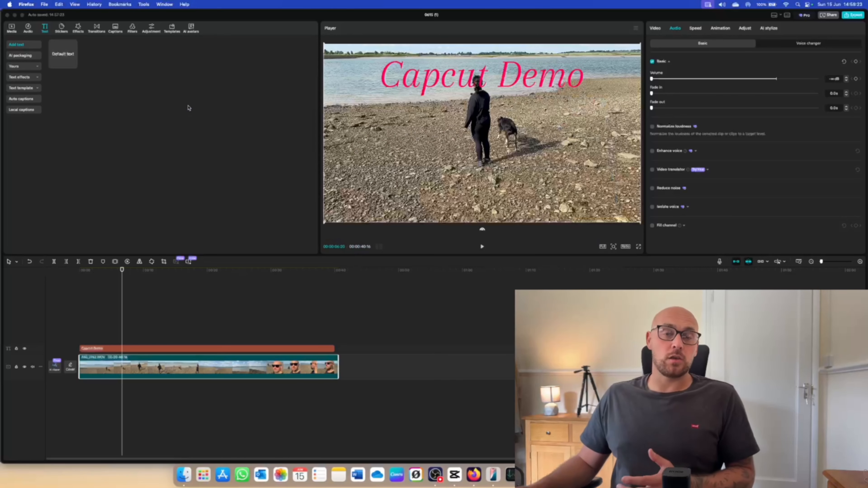
pyautogui.click(12, 29)
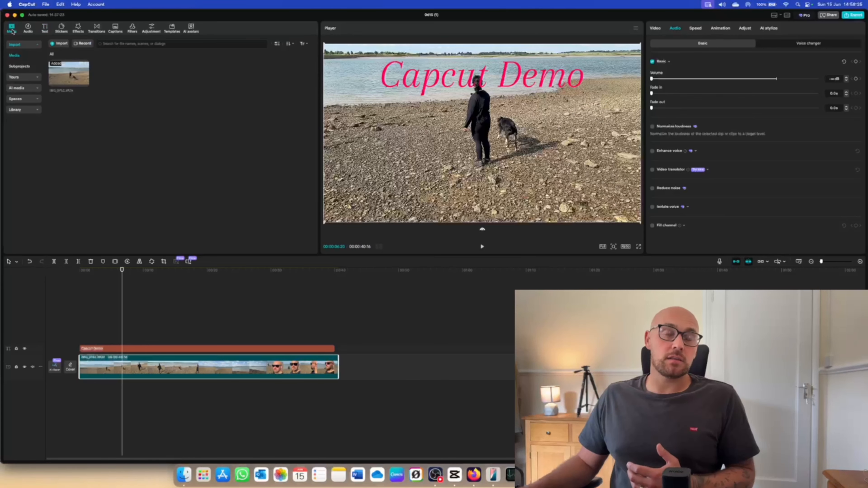
pyautogui.click(60, 44)
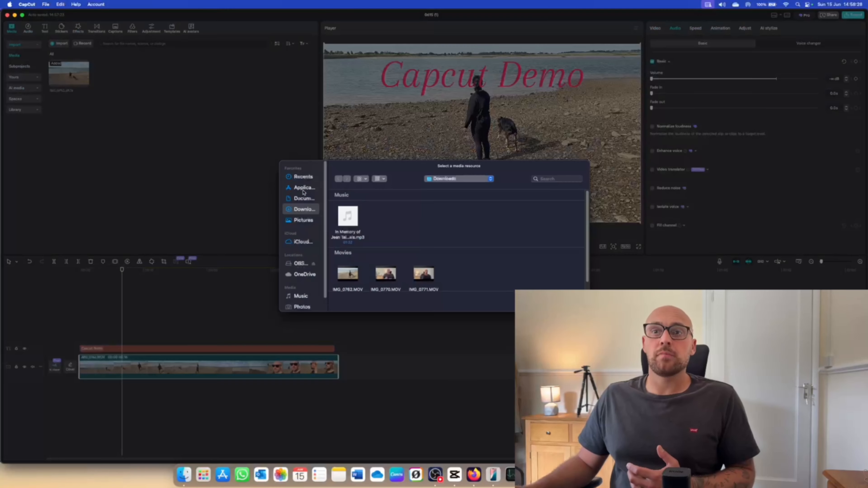
pyautogui.click(344, 222)
pyautogui.click(572, 303)
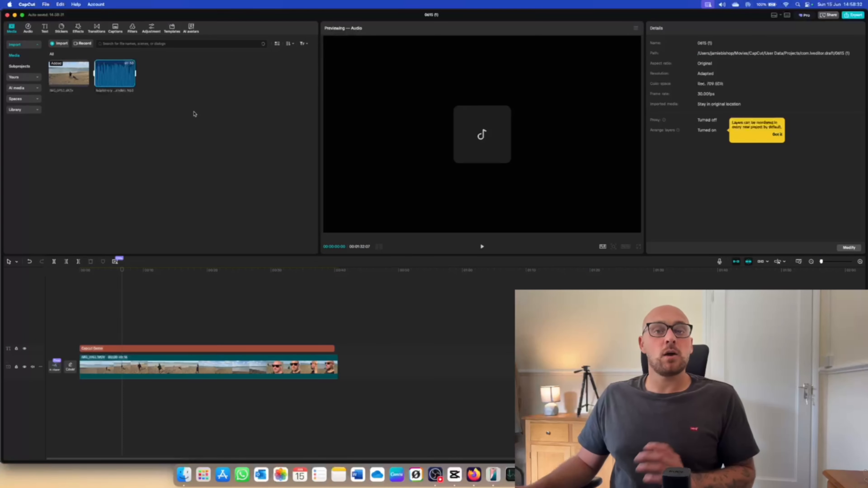
# Add the imported music to the timeline and align its start with the beginning of the video.
pyautogui.click(132, 84)
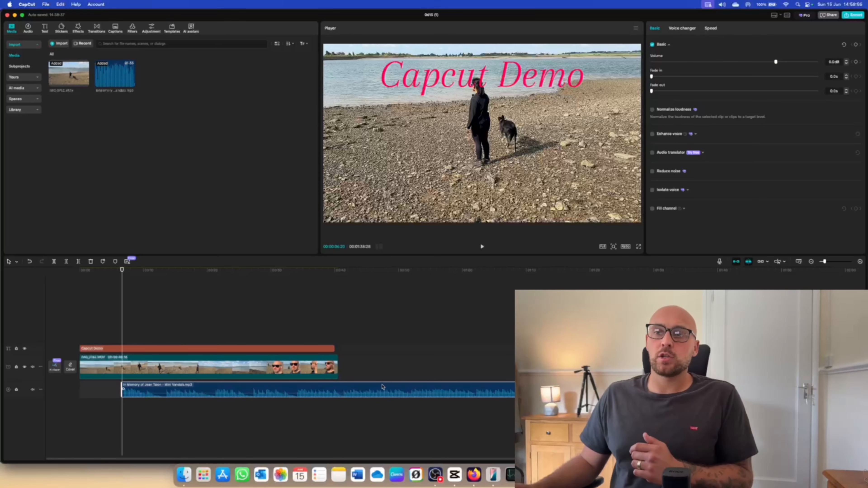
pyautogui.moveTo(383, 387); pyautogui.dragTo(321, 384)
pyautogui.moveTo(323, 384); pyautogui.dragTo(322, 385)
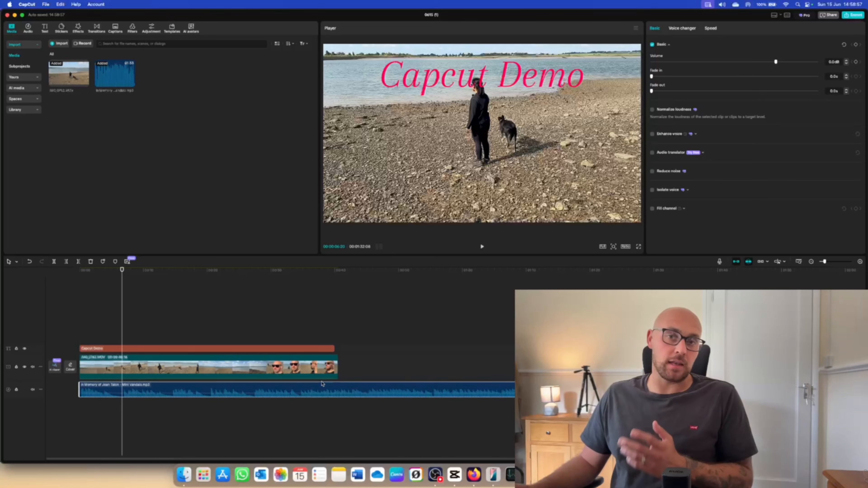
# Lower the music track's volume to -15 dB and play the video from the beginning to check the level.
pyautogui.moveTo(122, 270); pyautogui.dragTo(79, 270)
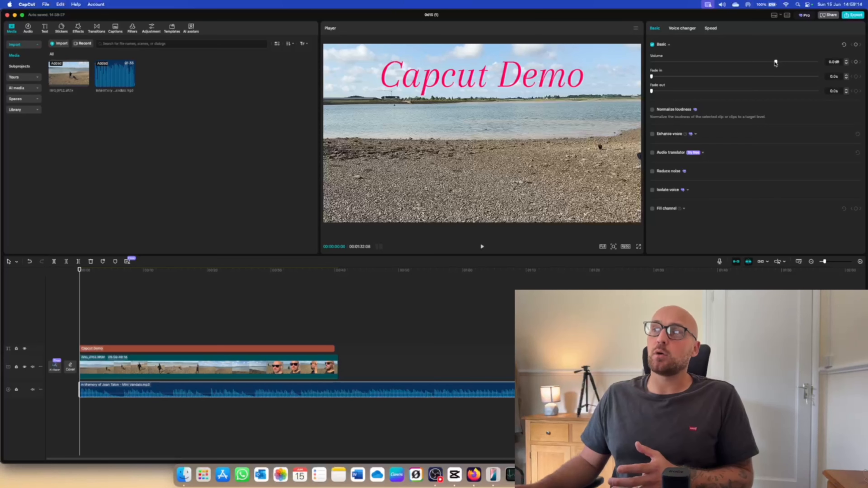
pyautogui.moveTo(776, 63); pyautogui.dragTo(745, 65)
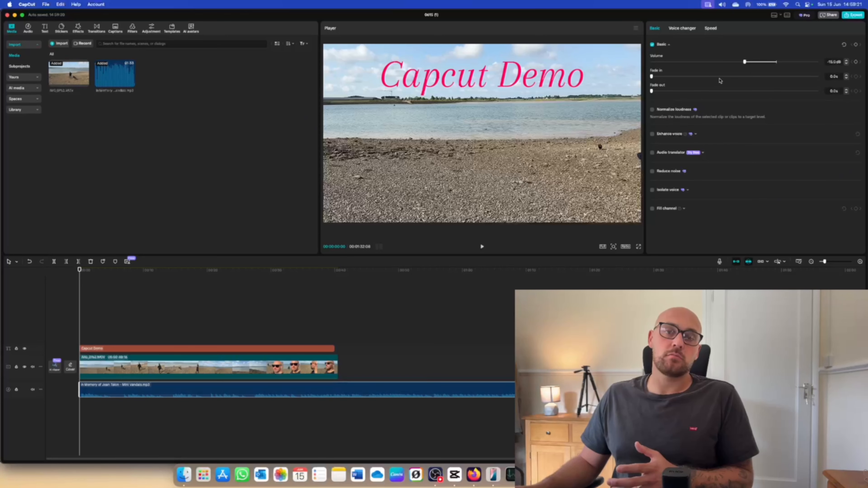
pyautogui.click(482, 246)
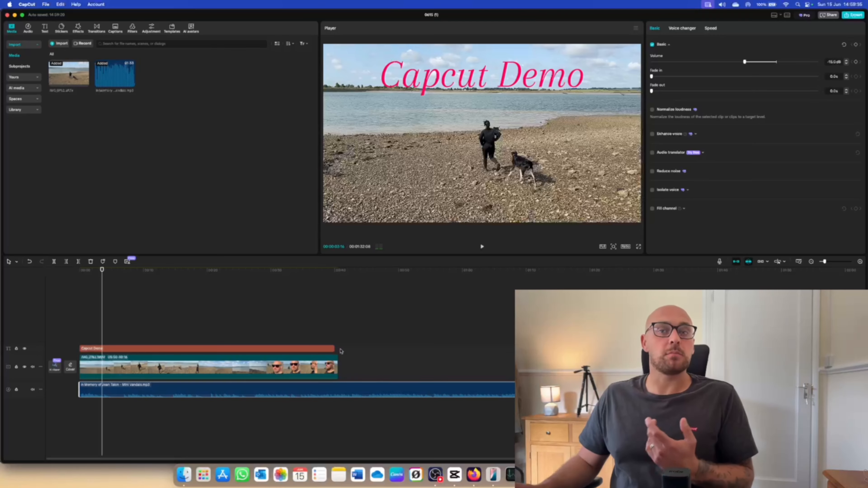
# Trim off the music that runs past the end of the beach clip.
pyautogui.moveTo(101, 270); pyautogui.dragTo(338, 283)
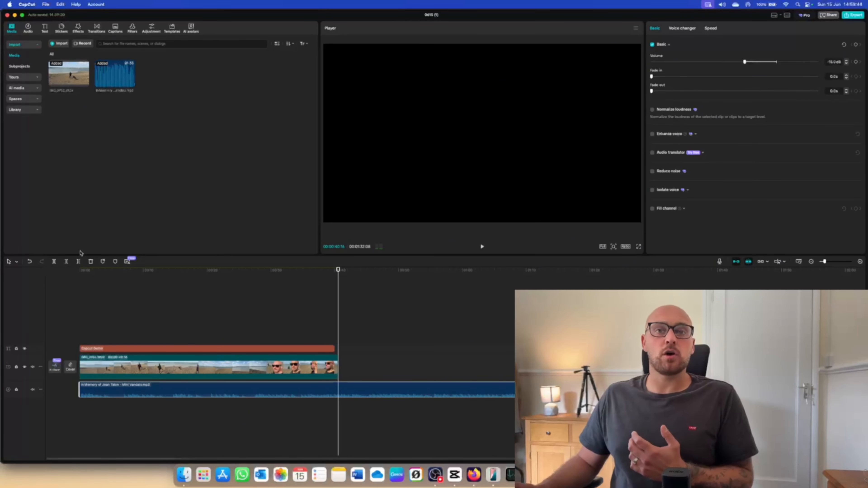
pyautogui.click(79, 262)
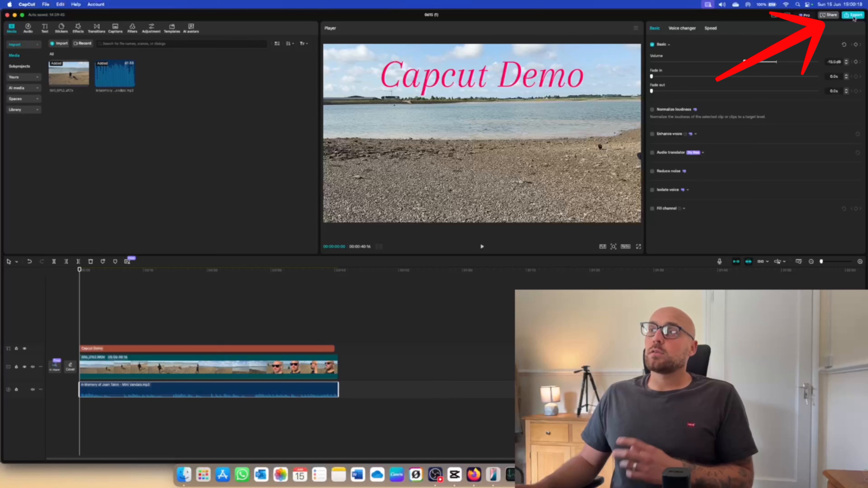
# Open the export settings, name the video "capcut demo", select mp4 as the format and review the remaining video and audio options.
pyautogui.click(853, 15)
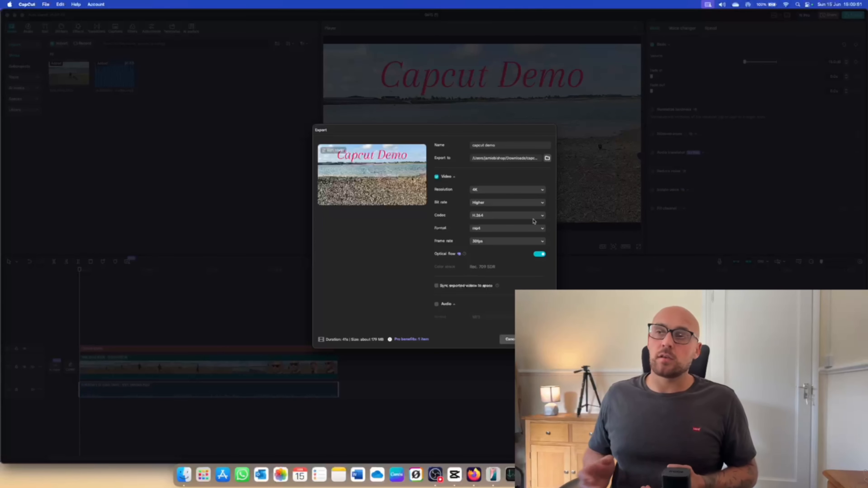
pyautogui.scroll(-2, 481, 186)
pyautogui.scroll(2, 482, 186)
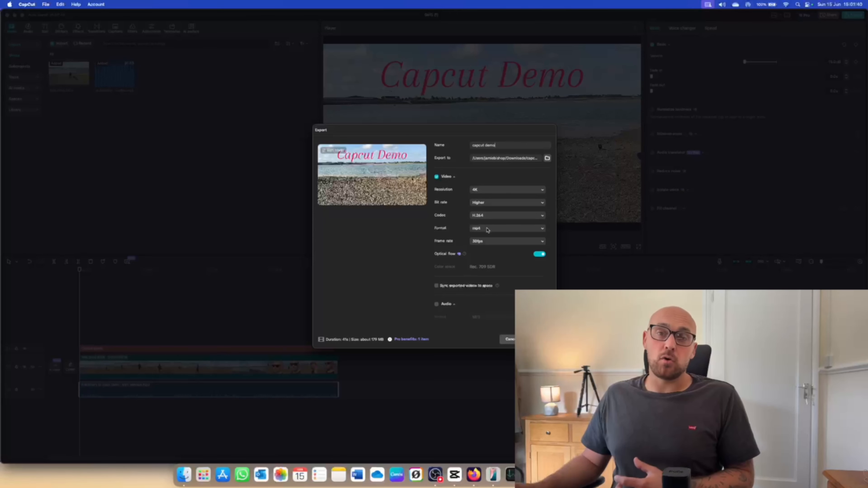
pyautogui.click(488, 229)
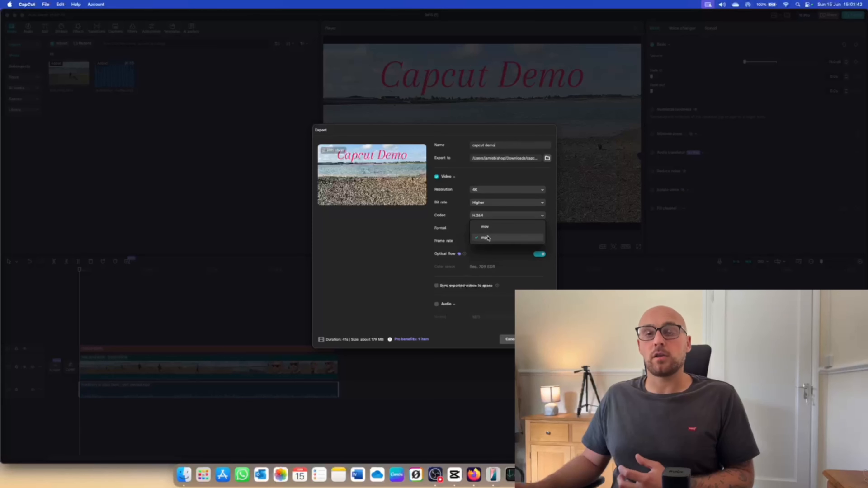
pyautogui.click(488, 239)
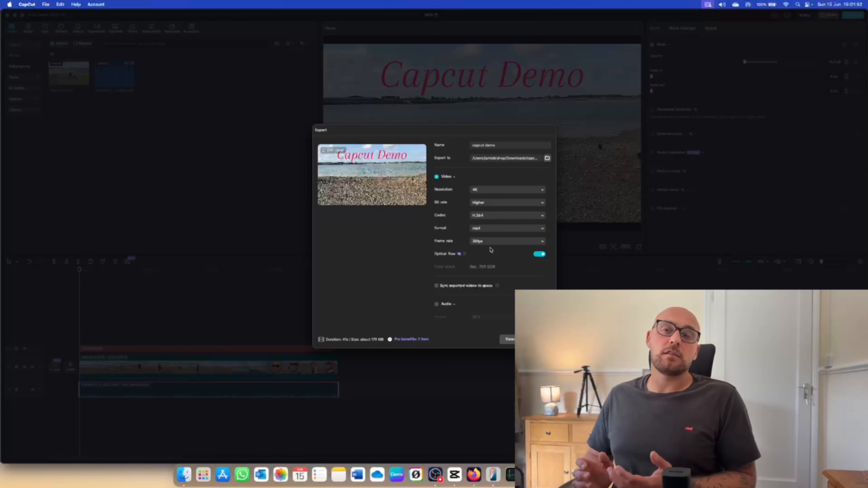
pyautogui.scroll(-3, 491, 250)
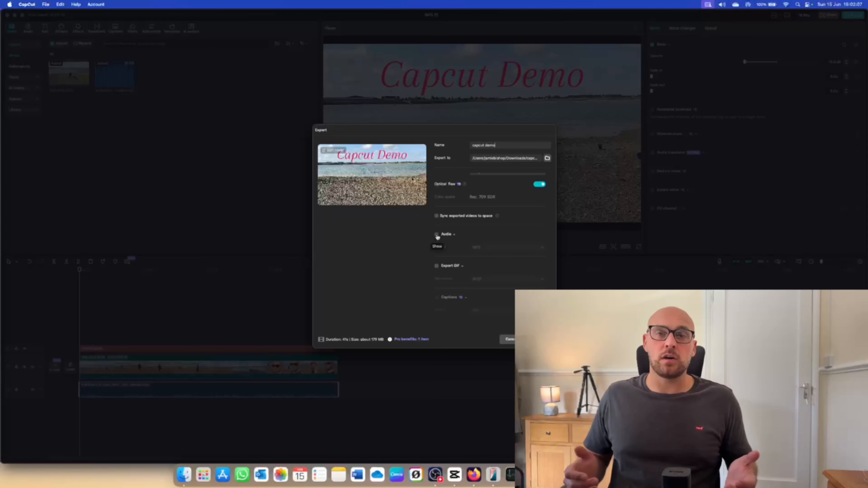
pyautogui.scroll(3, 474, 261)
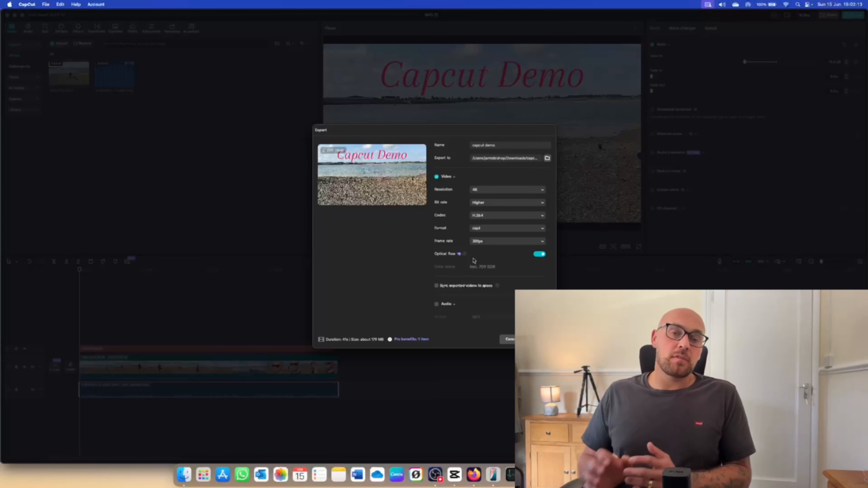